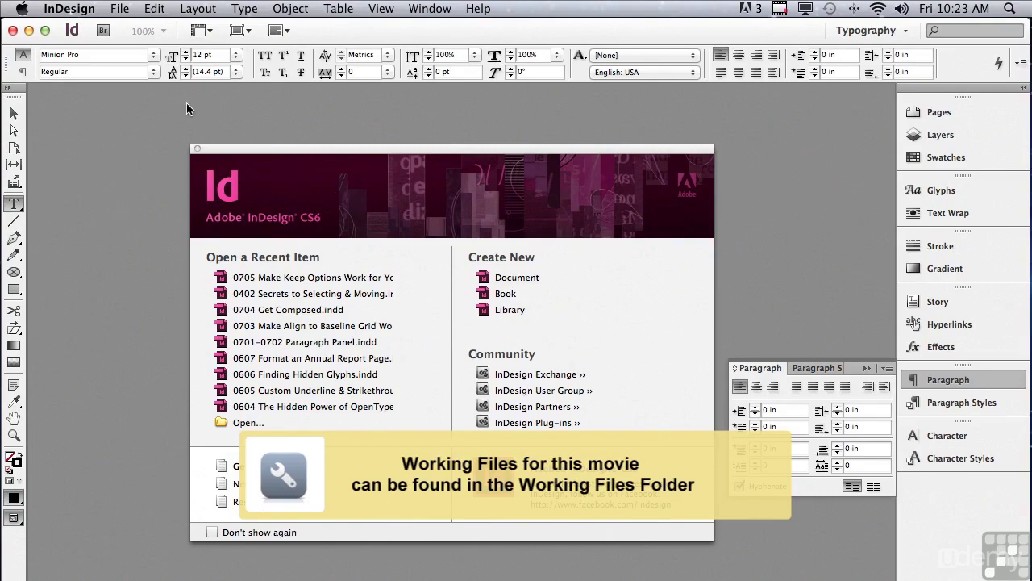
- Open the document 0705 Make Keep Options Work for You.indd from the InDesign CS6 Sample Layouts folder
left_click(118, 8)
left_click(122, 44)
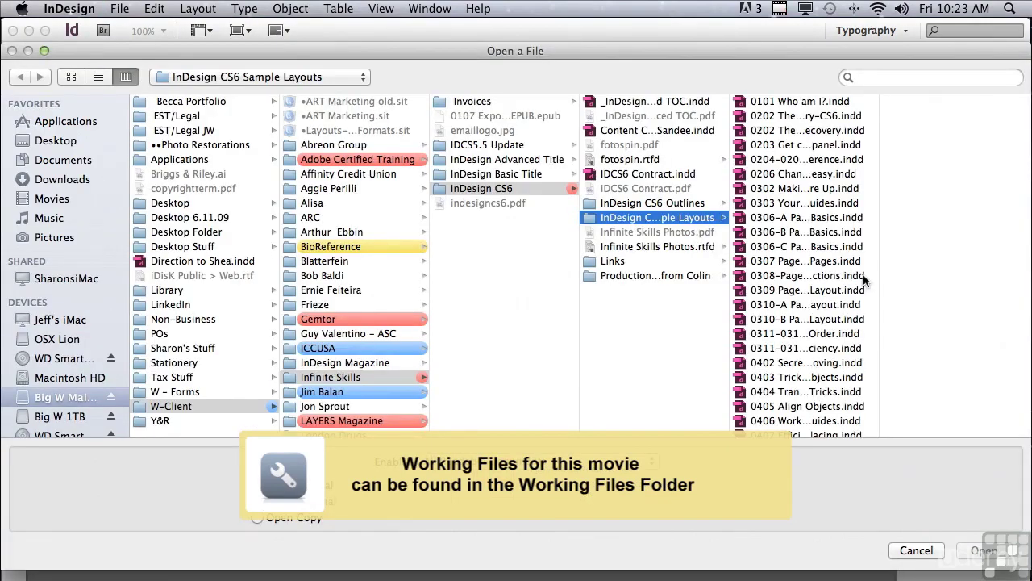
scroll(879, 250, "down", 5)
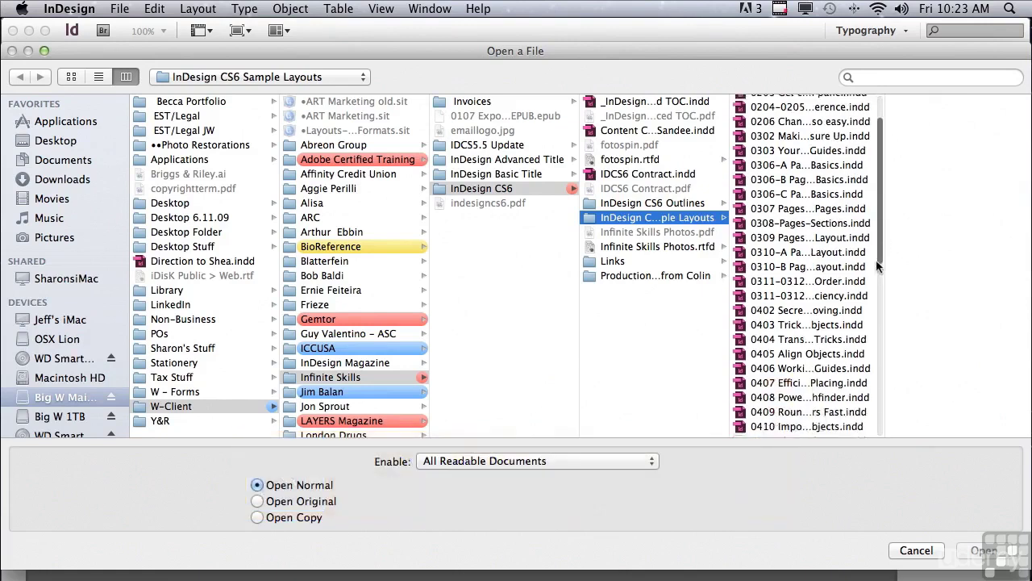
scroll(870, 310, "down", 8)
left_click(824, 400)
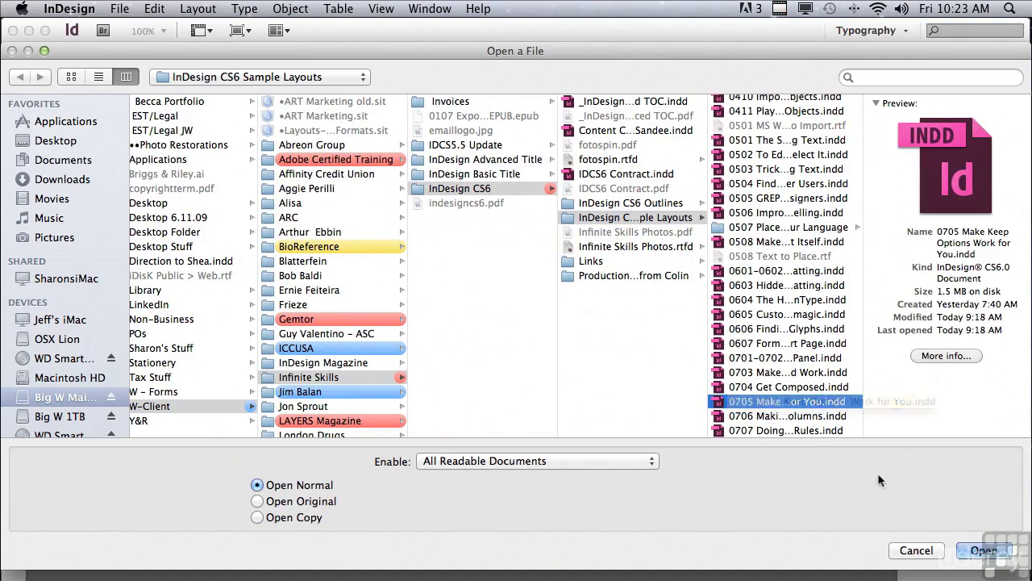
left_click(982, 550)
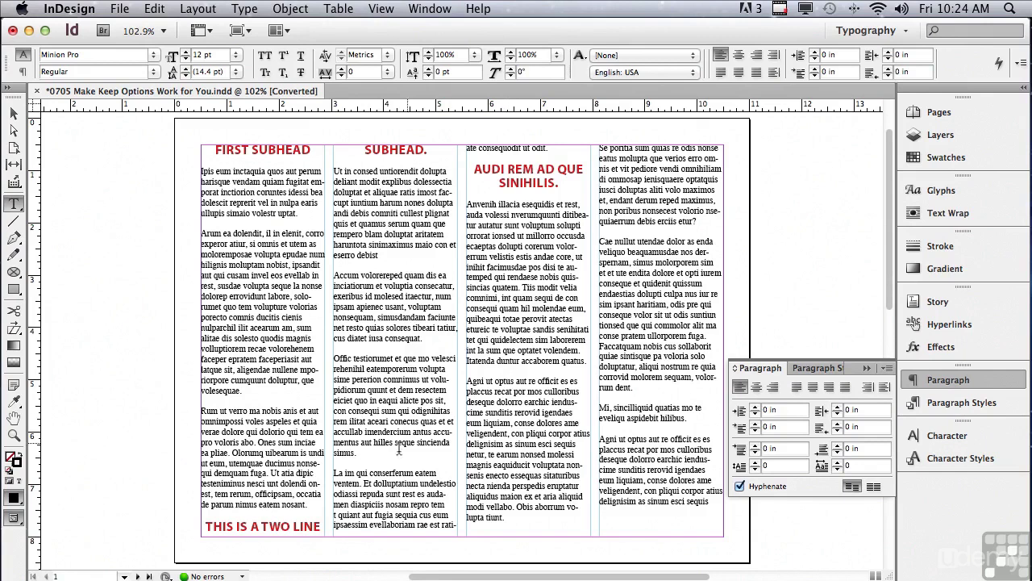
- Test how the split two-line subhead reflows by stretching the text frame to 8 in high and returning it to 7.5 in
left_click(257, 526)
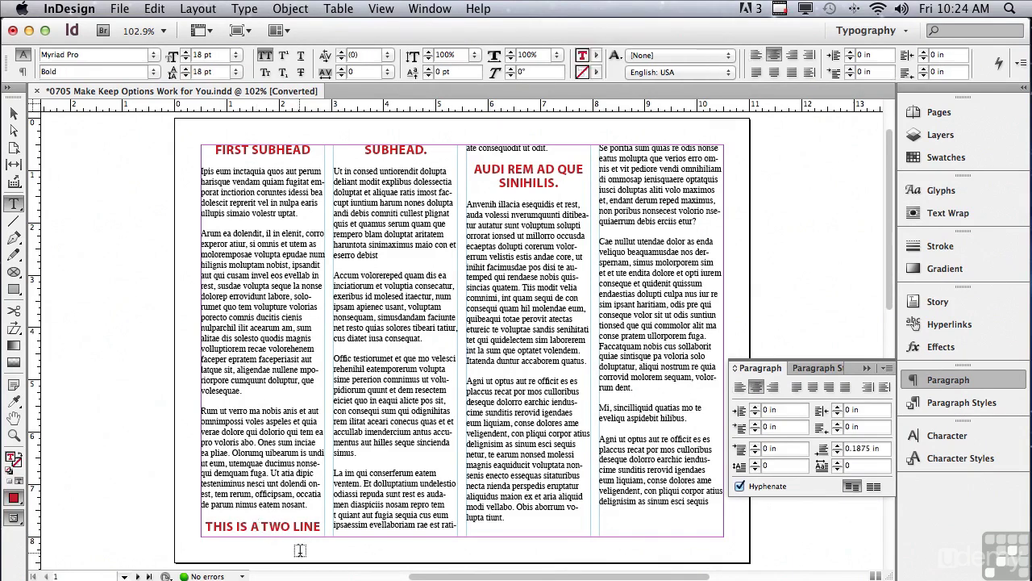
left_click_drag(204, 526, 297, 537)
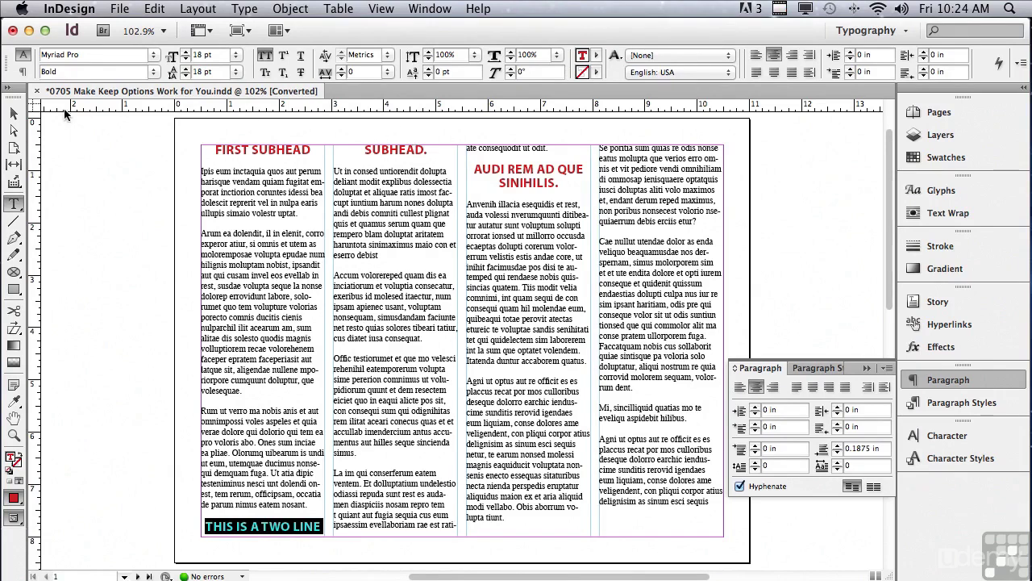
left_click(14, 113)
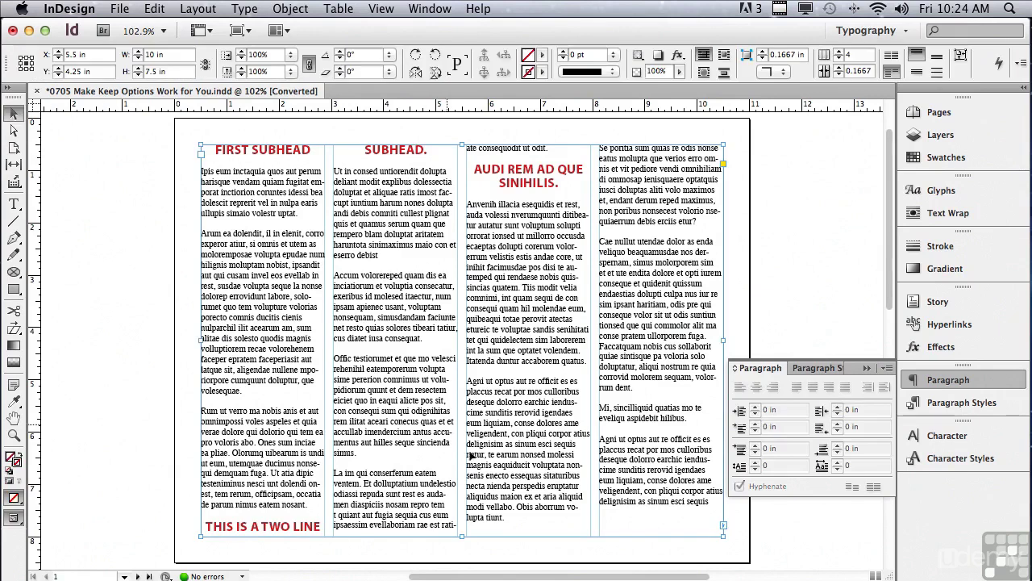
left_click_drag(462, 536, 462, 551)
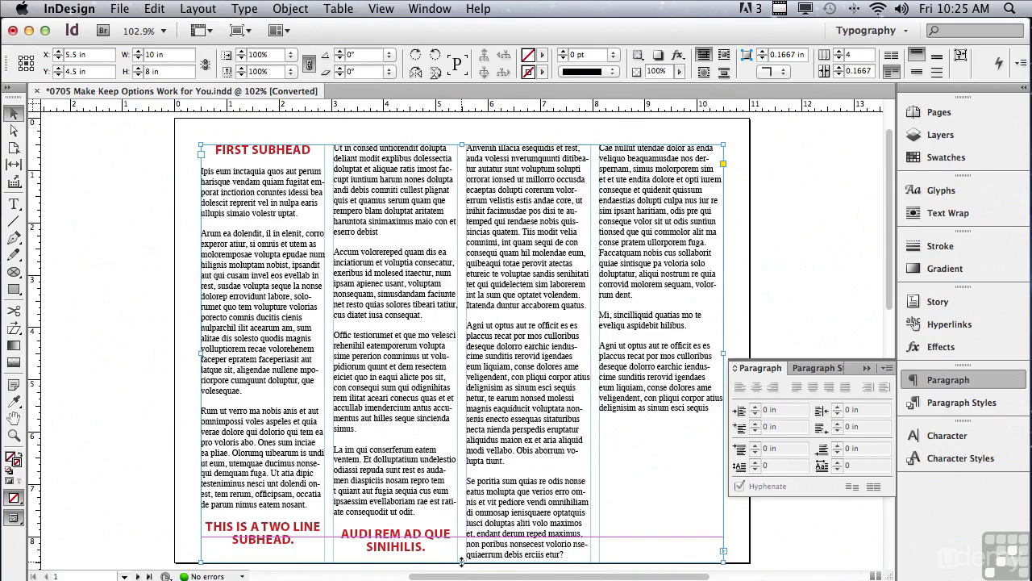
left_click_drag(461, 561, 458, 536)
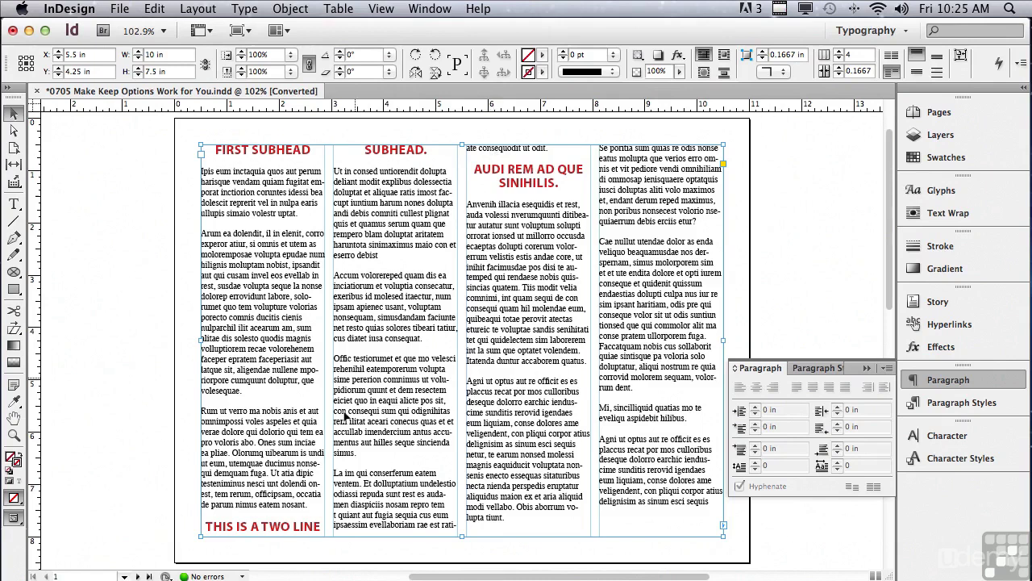
- Turn on Keep Lines Together for the paragraph starting "La im qui conserferum", with 2 lines at its start and end
double_click(382, 507)
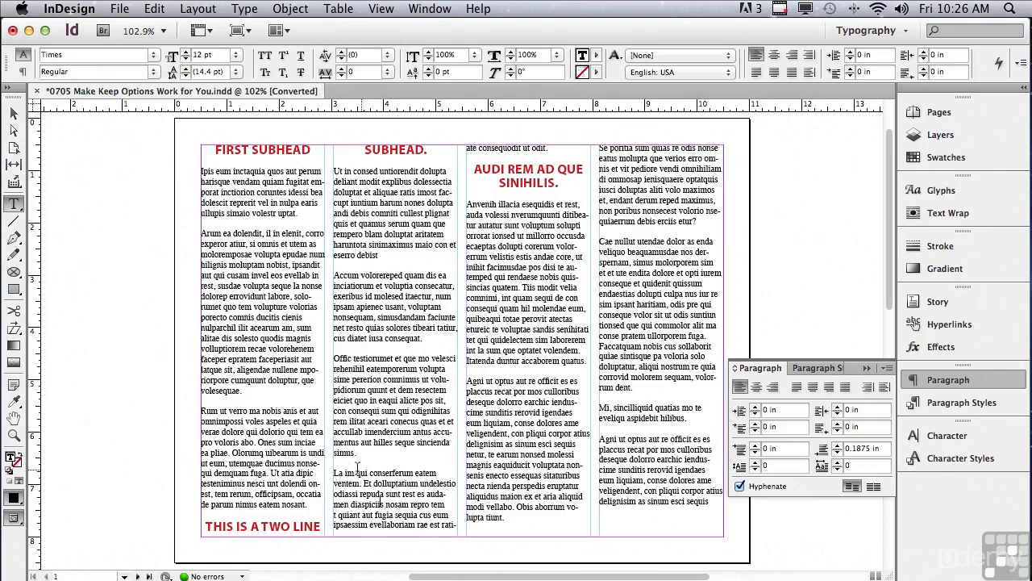
left_click_drag(335, 474, 553, 149)
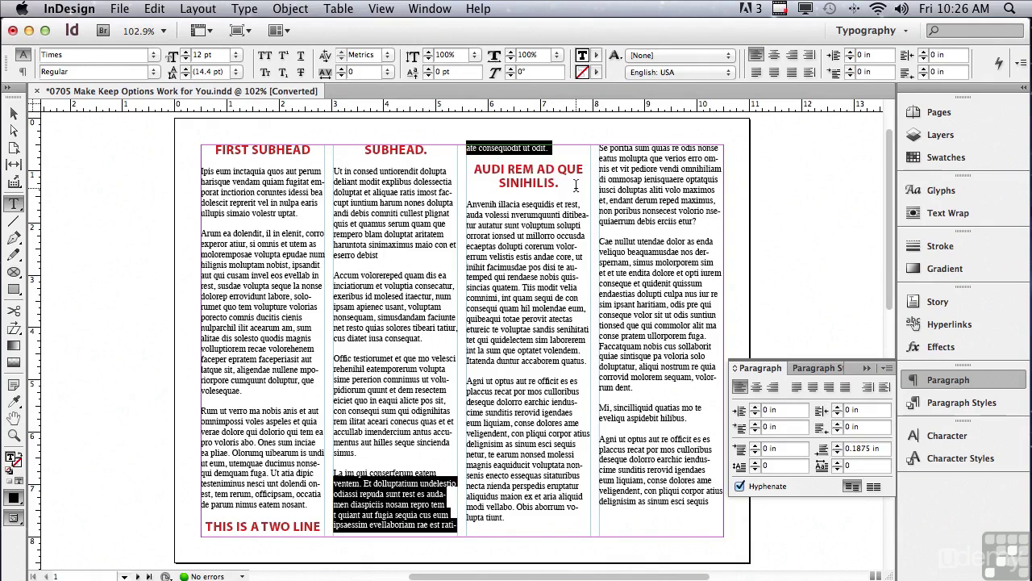
left_click(516, 149)
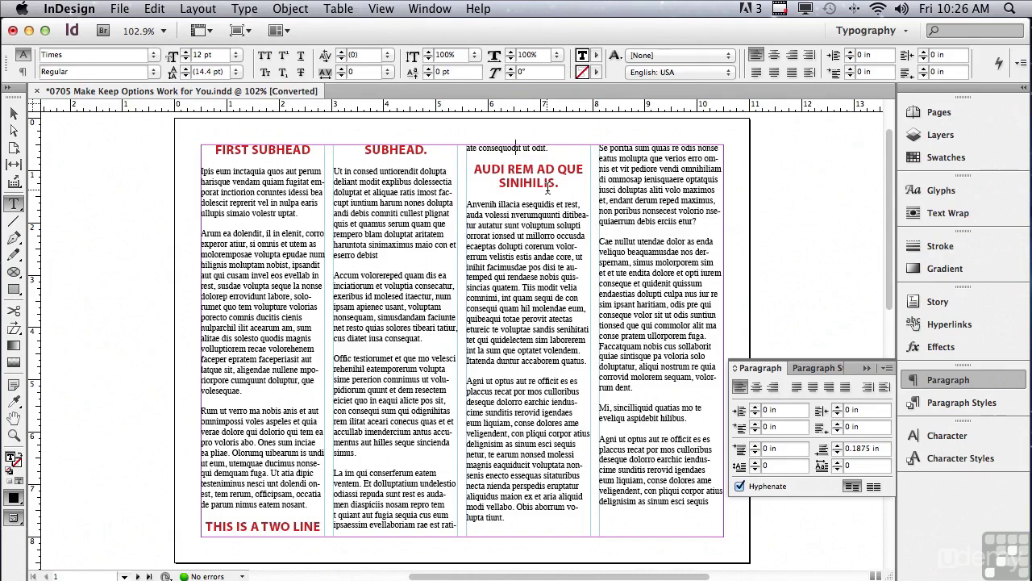
left_click(887, 368)
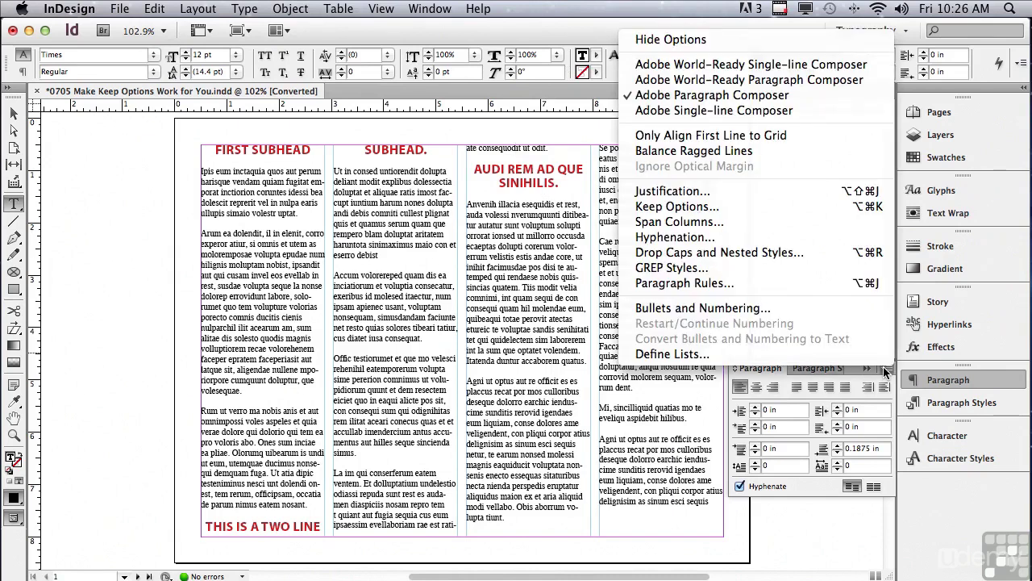
left_click(784, 211)
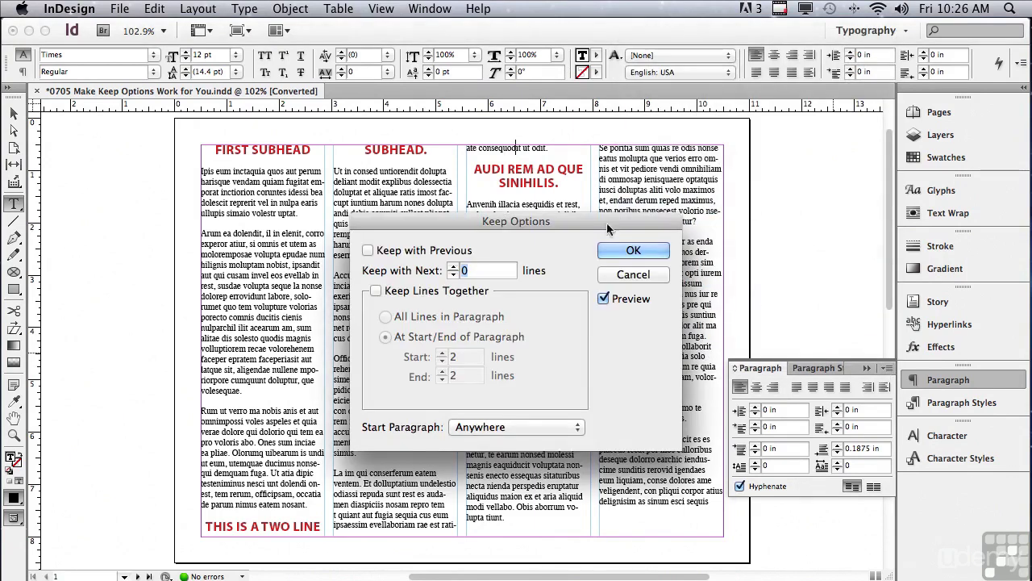
left_click_drag(460, 214, 459, 184)
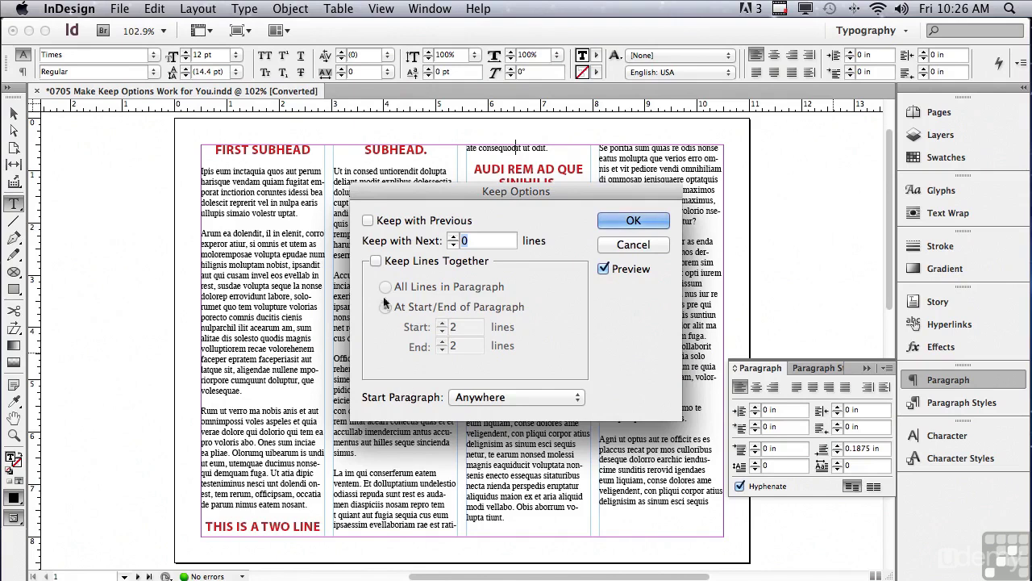
left_click(376, 260)
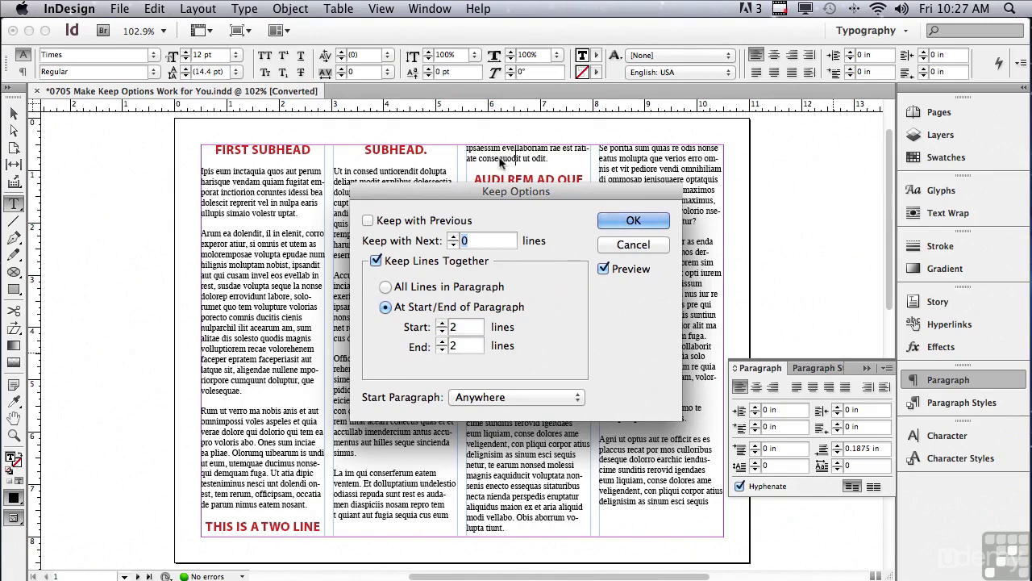
left_click(604, 270)
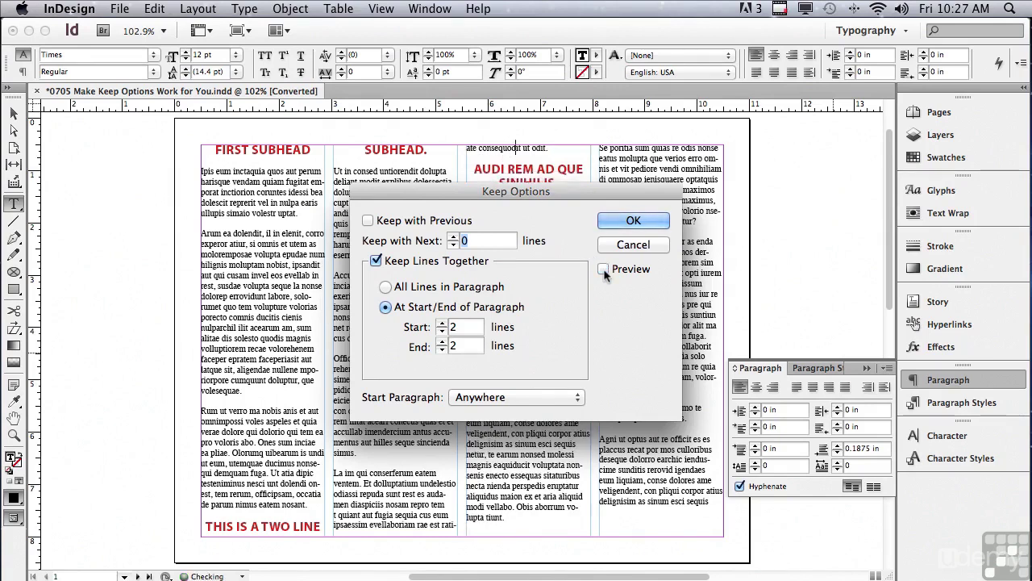
left_click(604, 271)
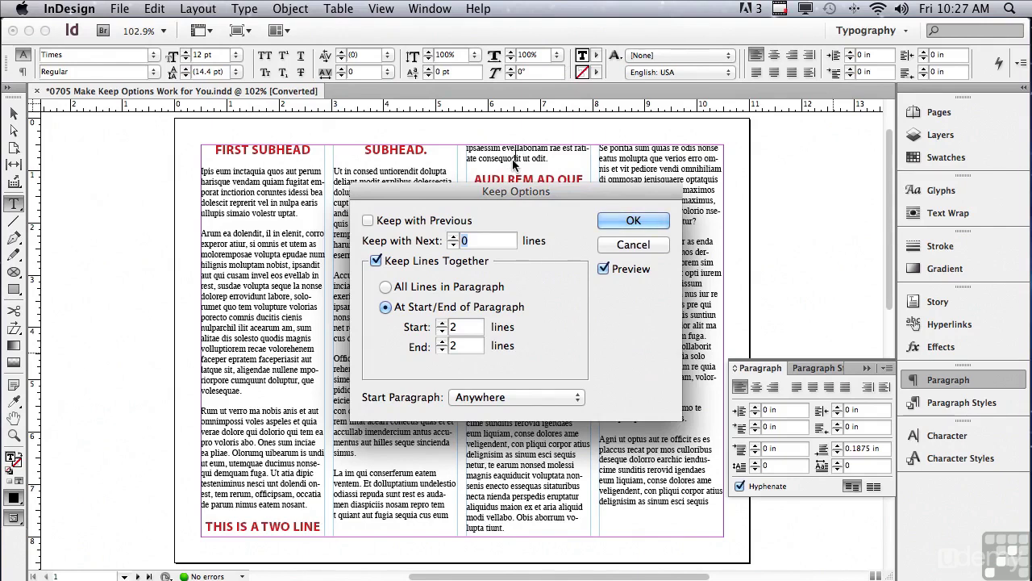
left_click(631, 220)
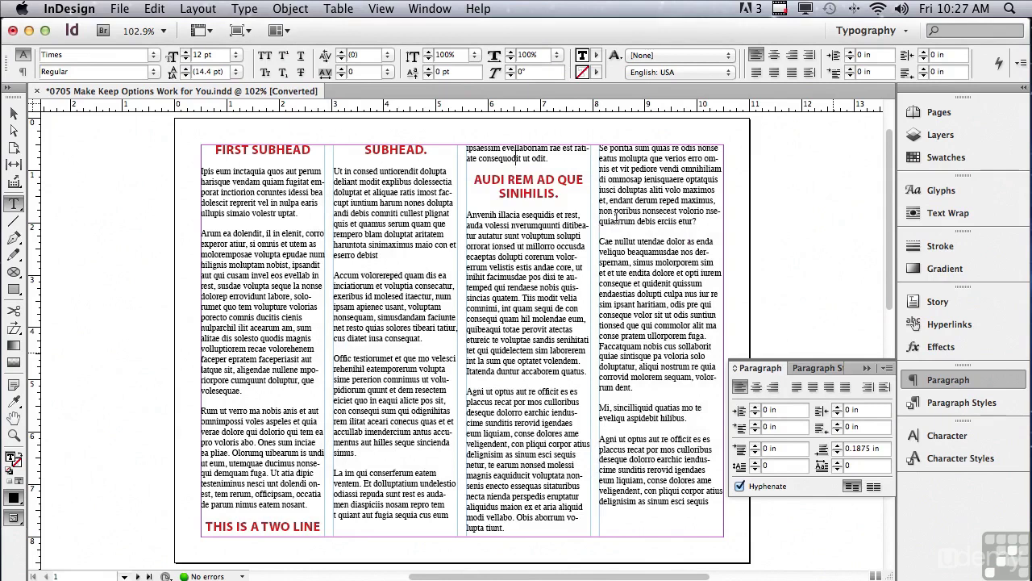
- Set the "THIS IS A TWO LINE SUBHEAD." heading to keep all its lines together and keep with the next 2 lines
left_click(260, 525)
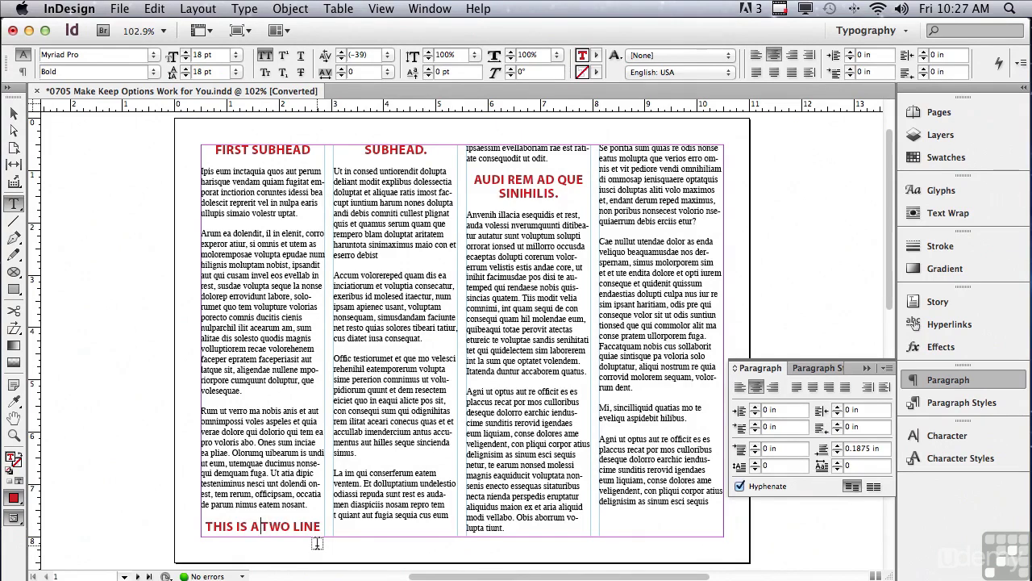
left_click(885, 368)
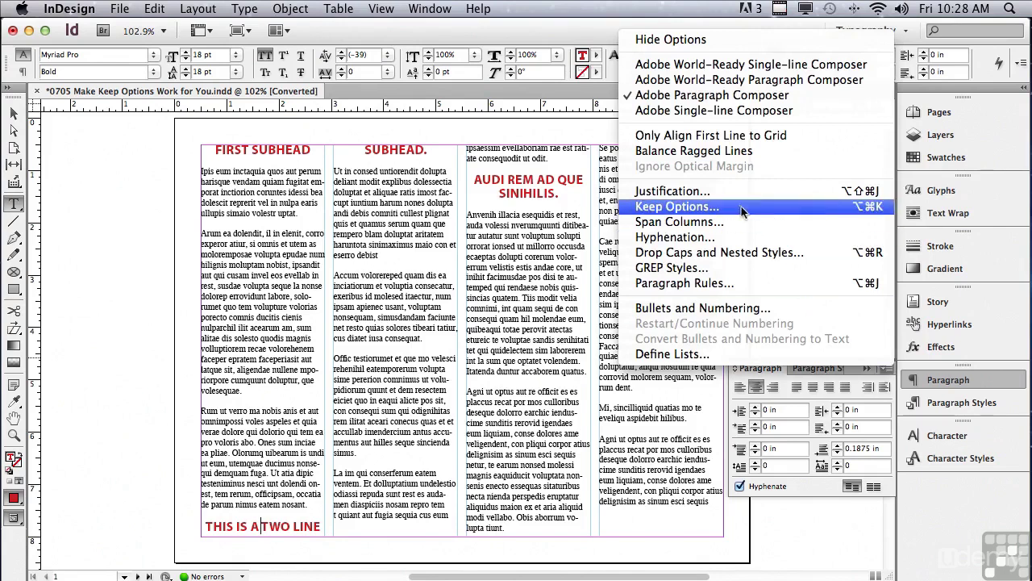
left_click(677, 206)
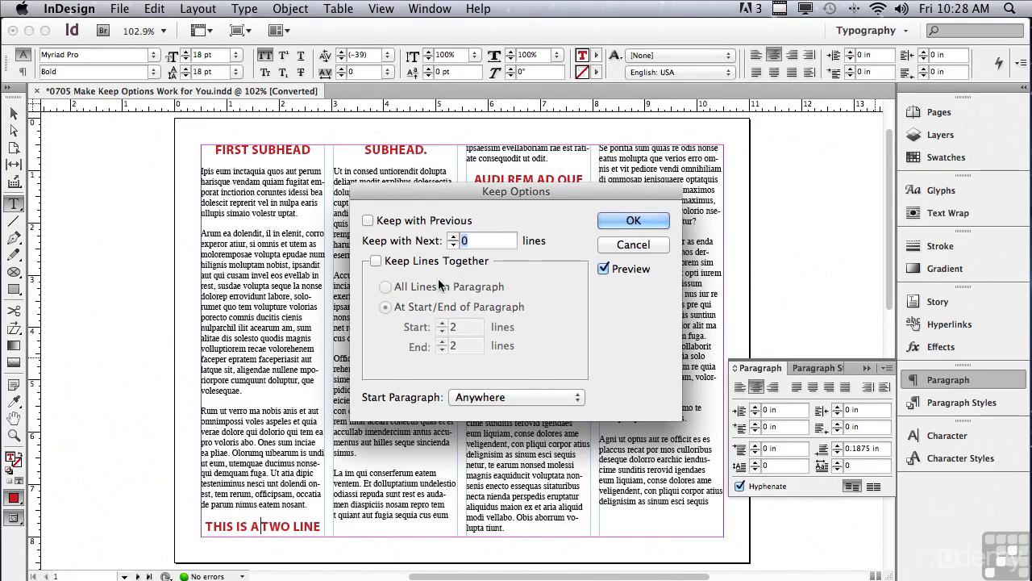
left_click(375, 262)
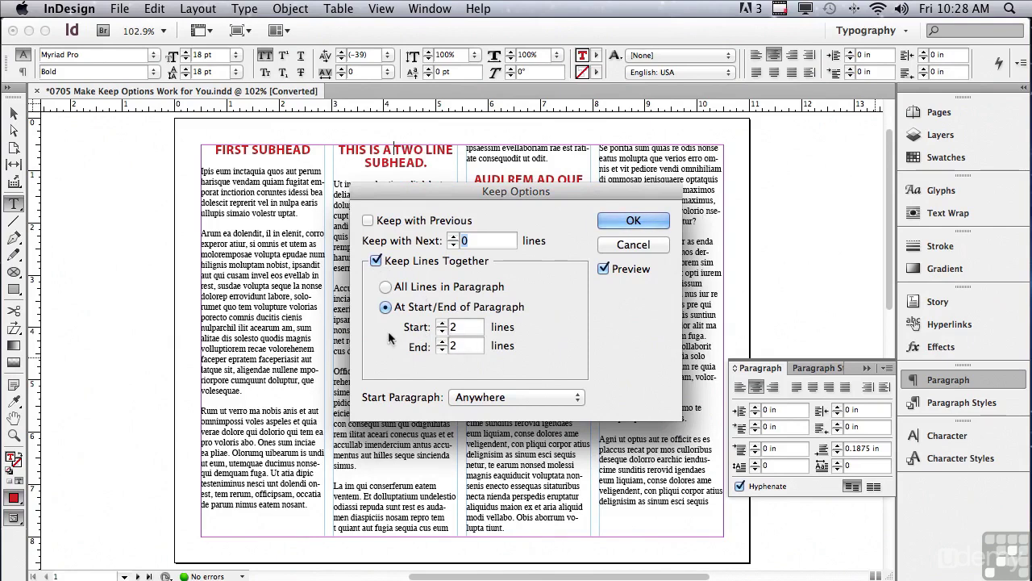
left_click(385, 288)
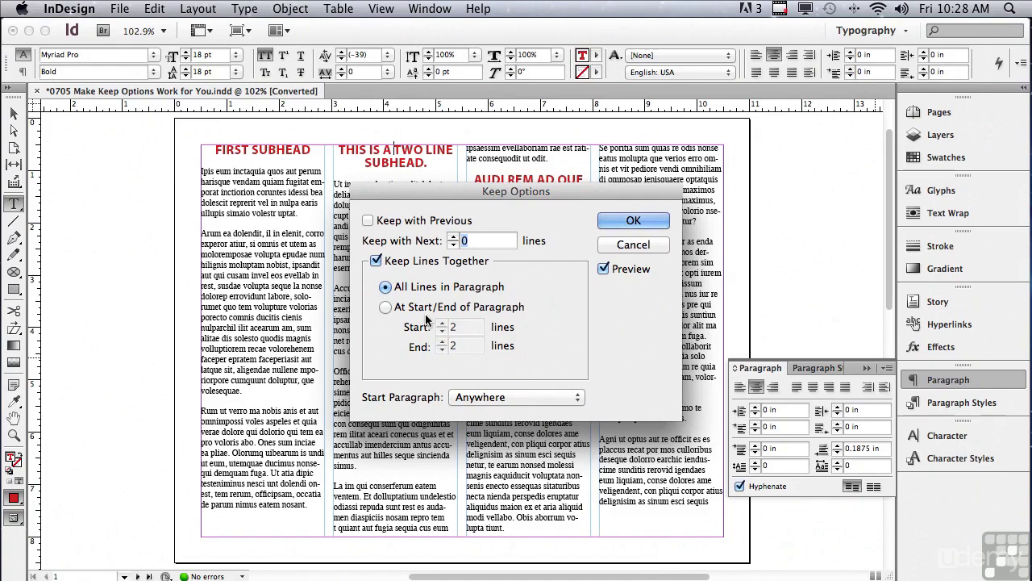
left_click_drag(408, 197, 403, 251)
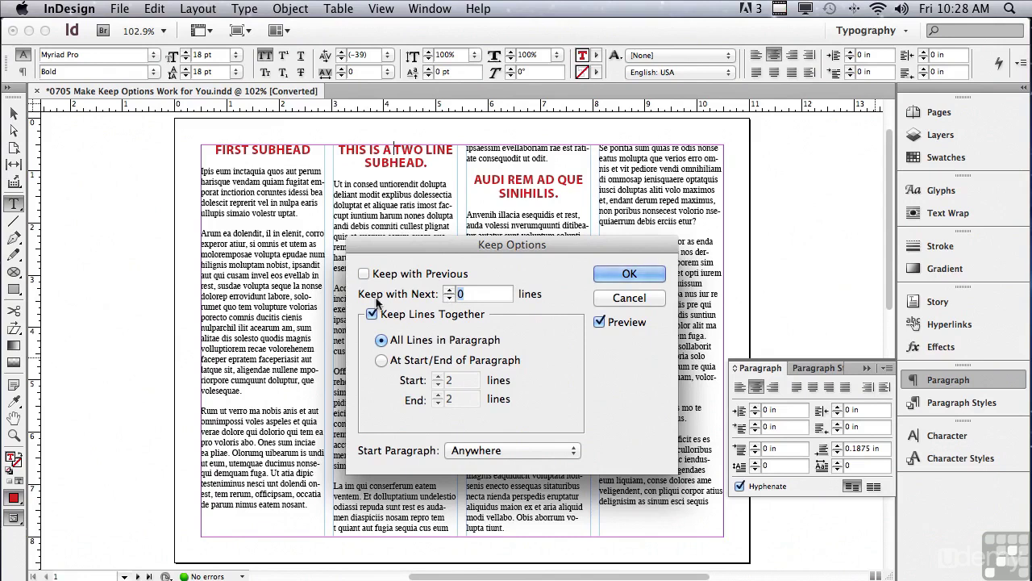
left_click(449, 289)
left_click(449, 290)
left_click(606, 273)
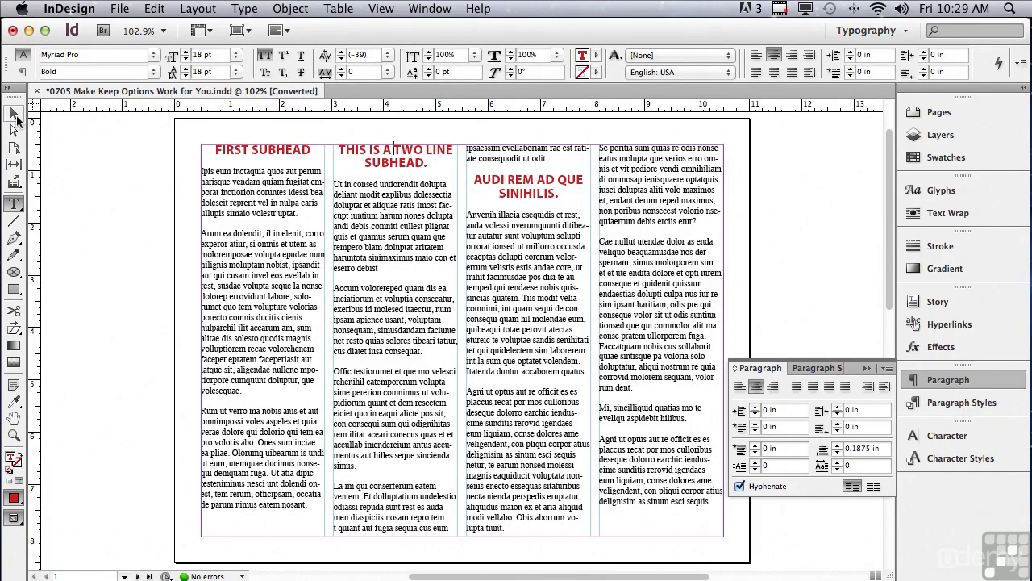
- Test the subhead's keep settings by lengthening the text frame to 8 in and about 8.37 in, and reducing it to about 8.21 in
left_click(16, 117)
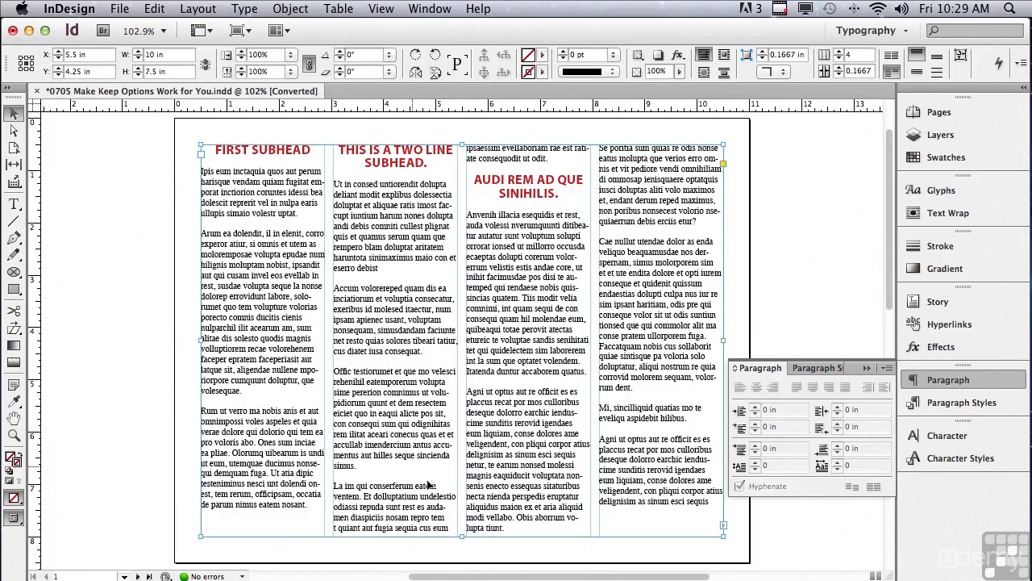
left_click_drag(461, 536, 460, 562)
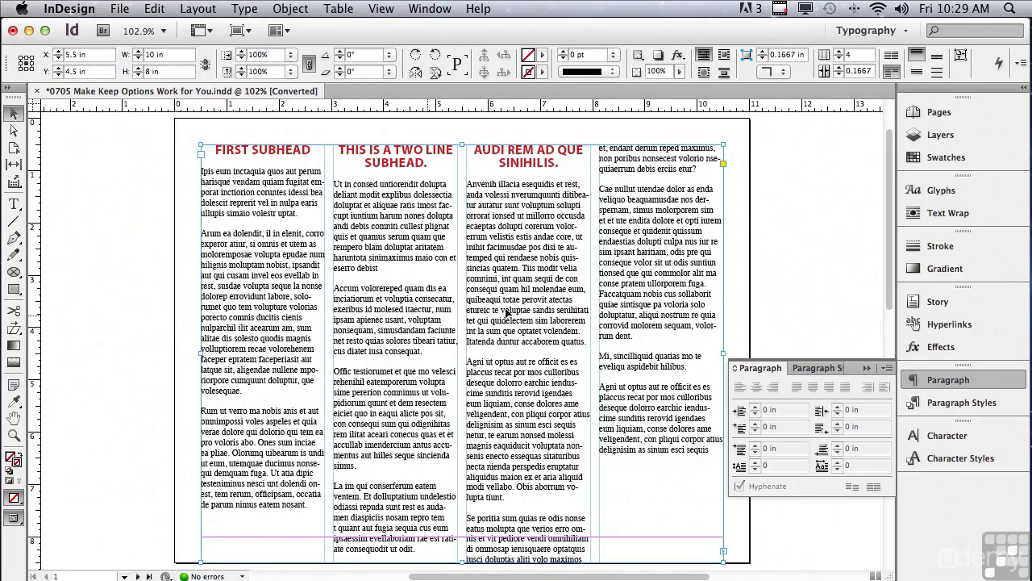
scroll(882, 297, "down", 2)
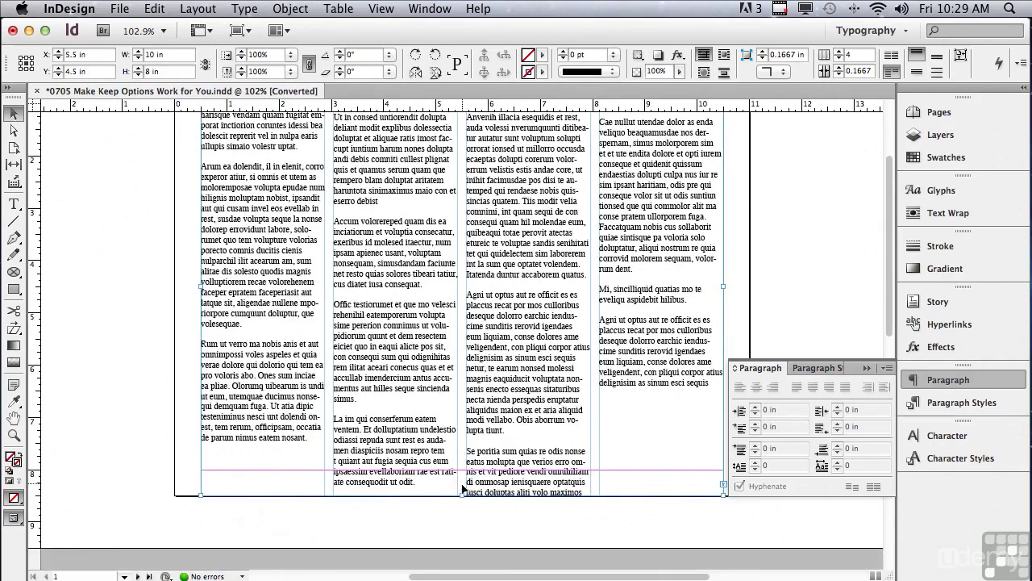
left_click_drag(462, 495, 462, 516)
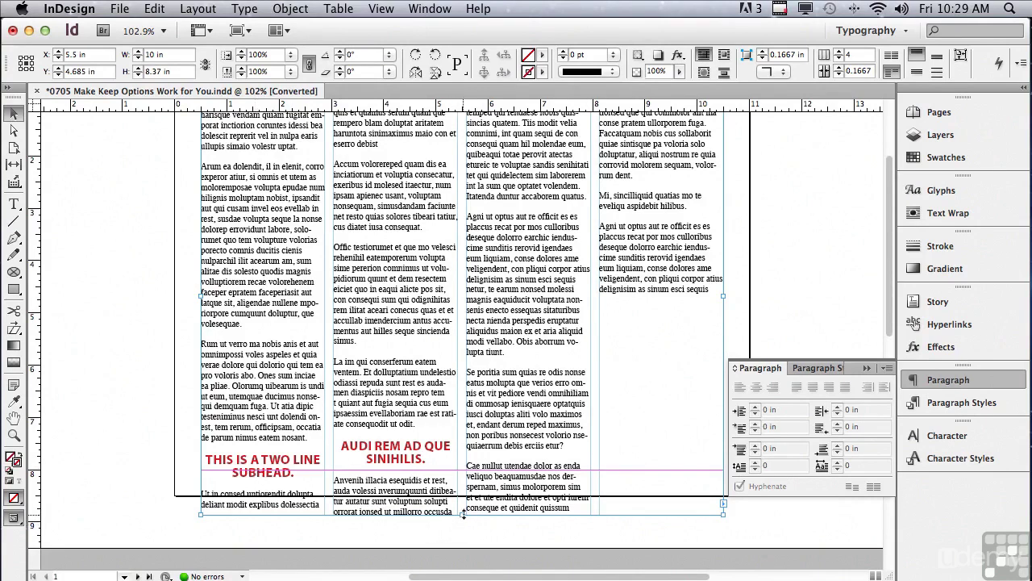
left_click_drag(463, 514, 463, 506)
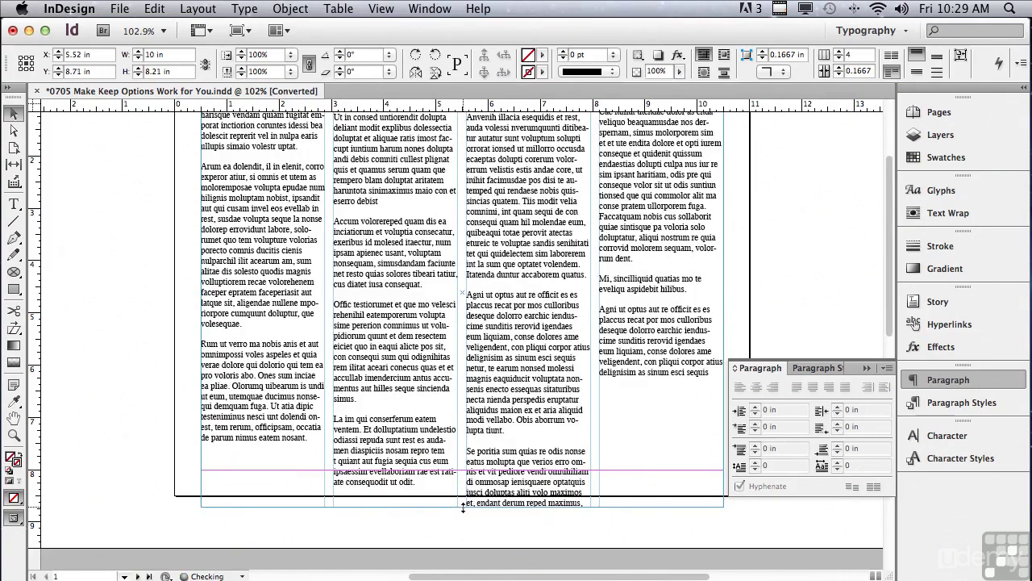
left_click_drag(891, 242, 879, 203)
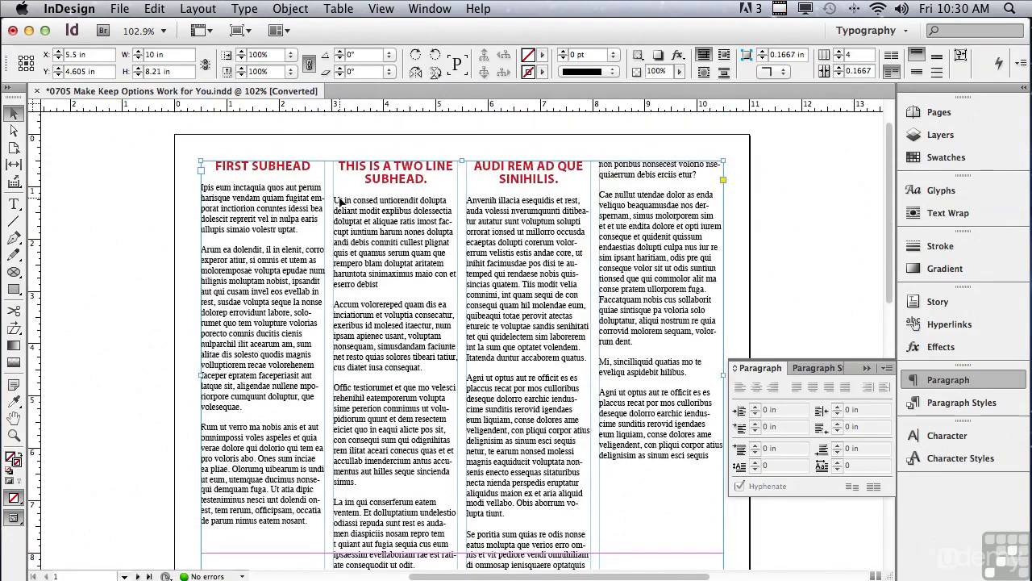
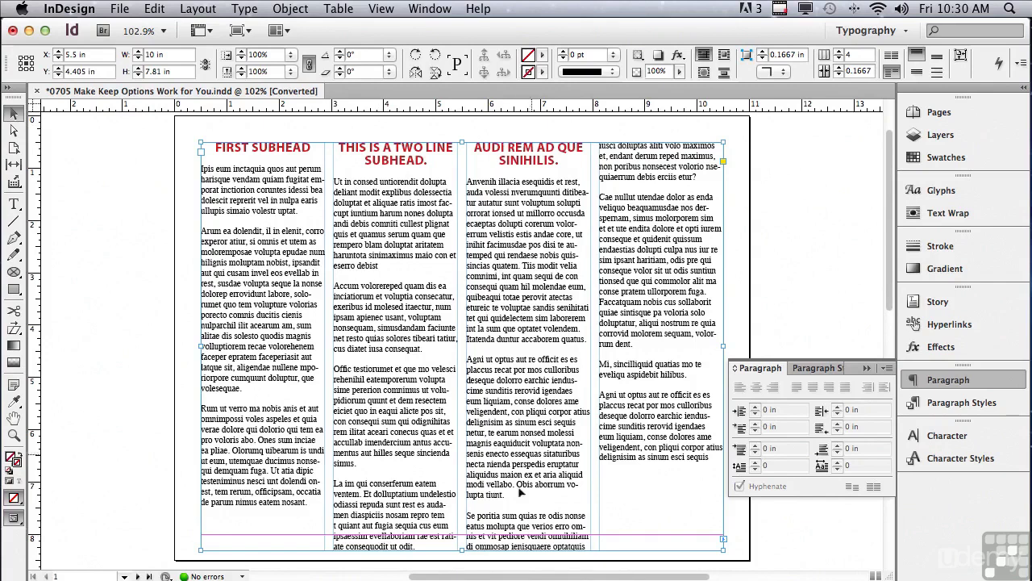
- Test the text reflow by shortening the frame through 7.77 in to about 6.75 in, and restore its height to 7.5 in
left_click_drag(464, 548, 462, 550)
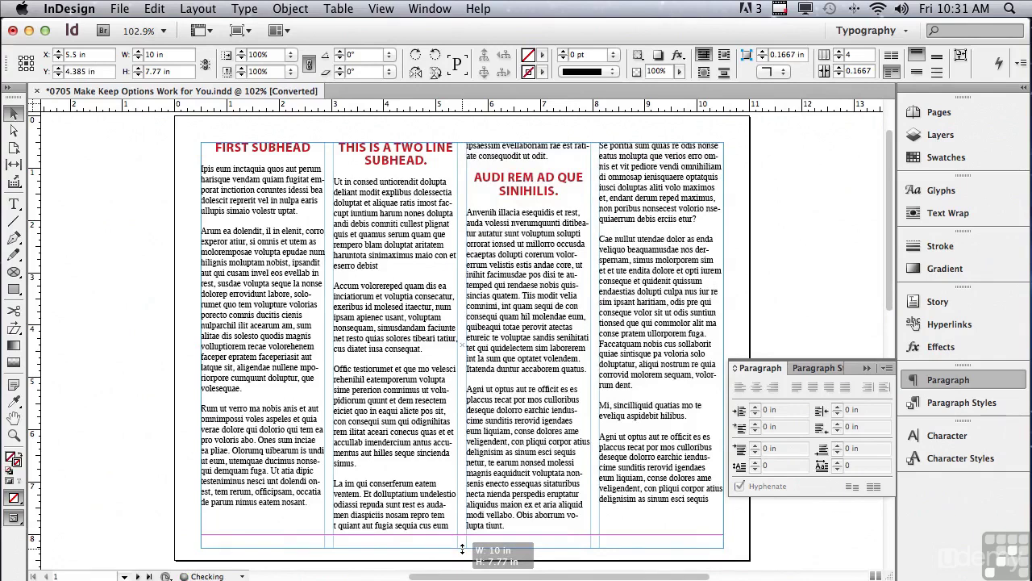
left_click_drag(462, 549, 462, 549)
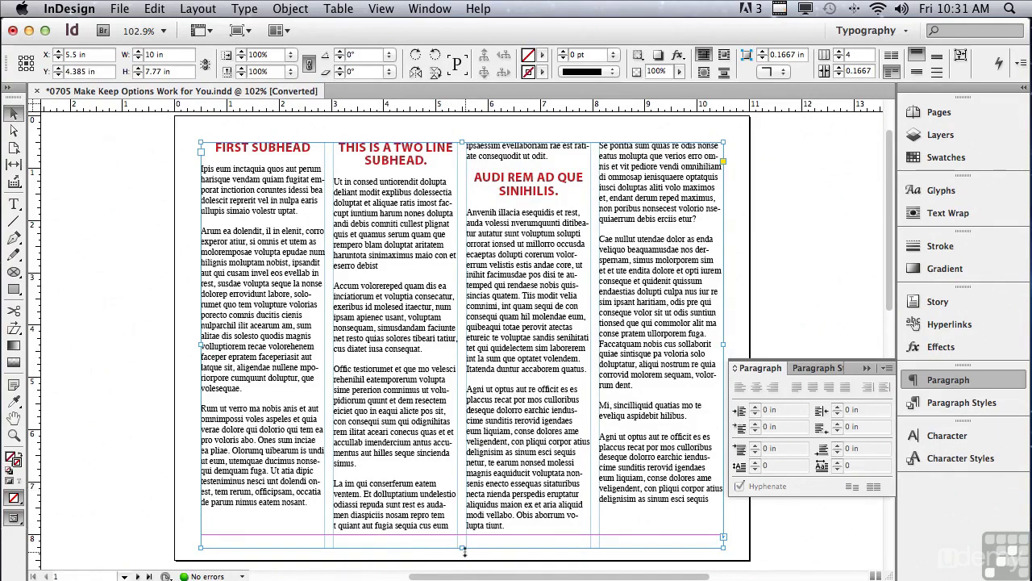
left_click_drag(464, 548, 463, 497)
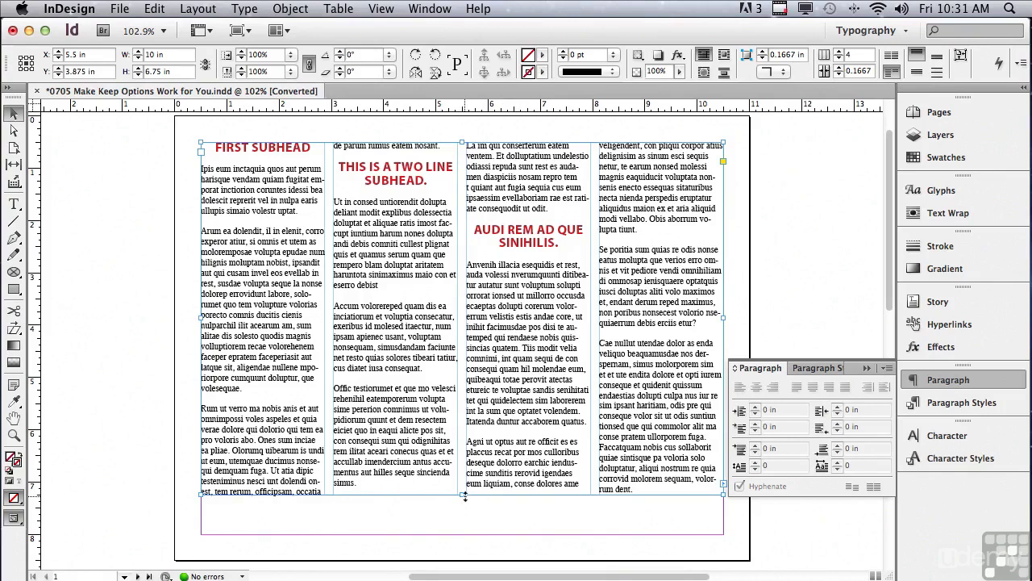
left_click_drag(463, 495, 463, 505)
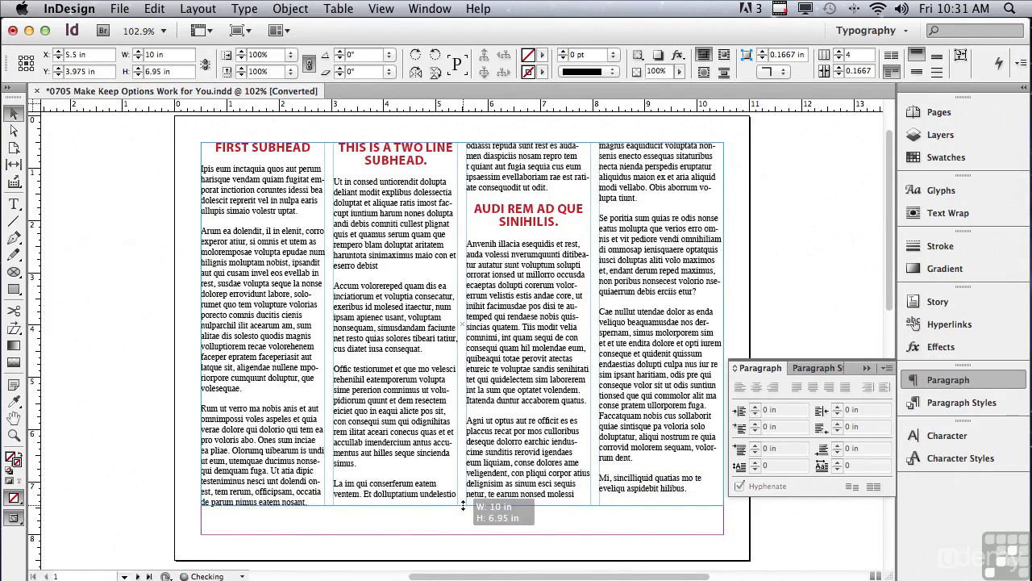
left_click_drag(463, 505, 463, 536)
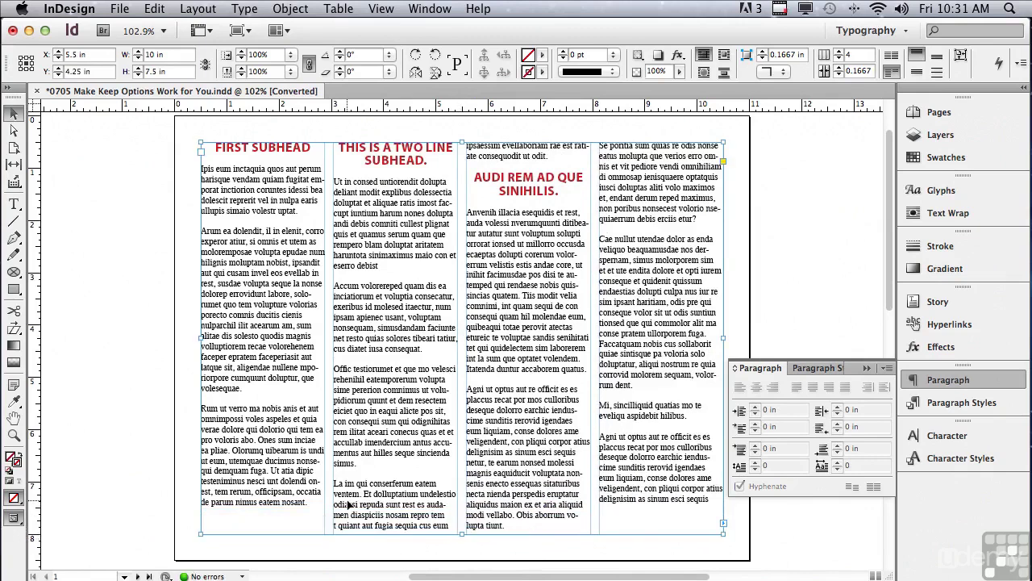